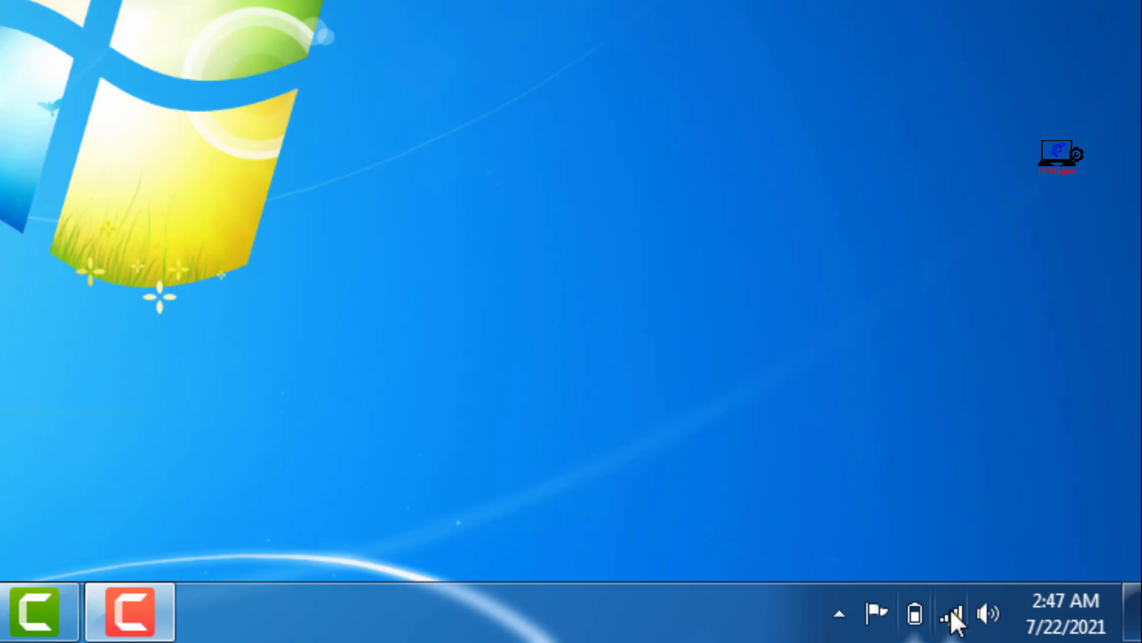
Step: Check the wireless network connection status, then dismiss the status popup
{"action": "left_click", "coordinate": [1039, 627]}
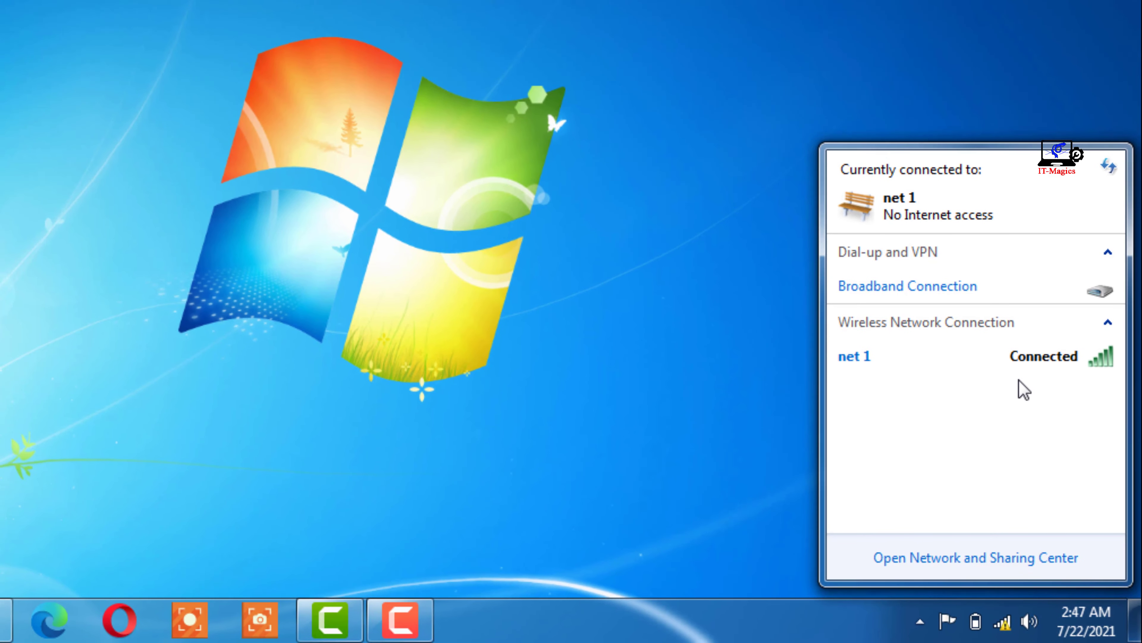
{"action": "mouse_move", "coordinate": [1048, 257]}
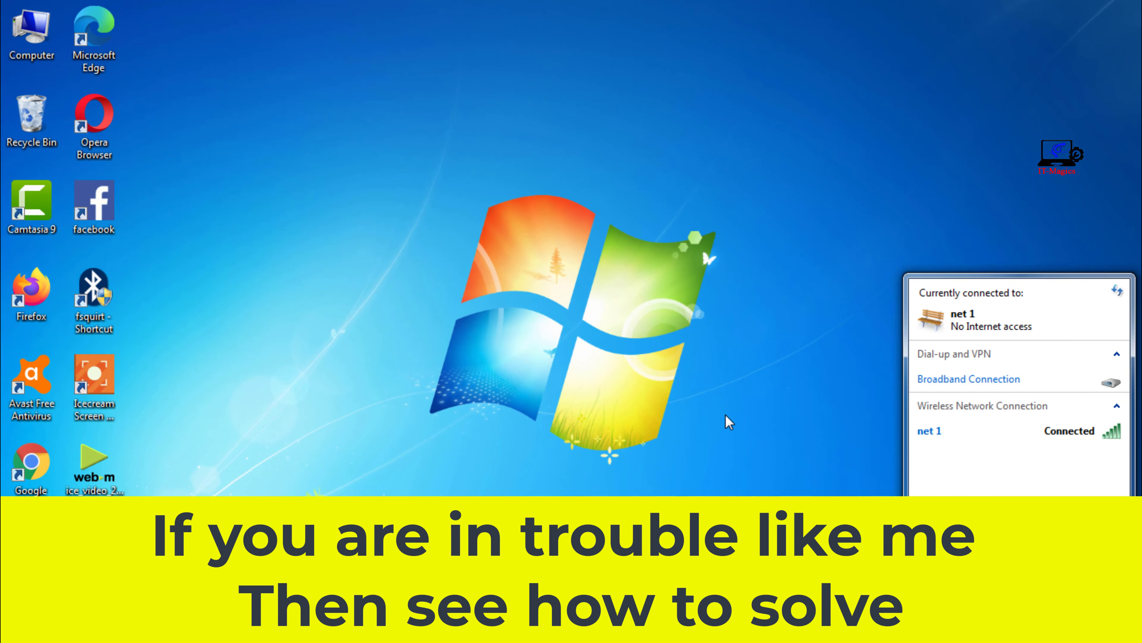
{"action": "left_click", "coordinate": [729, 422]}
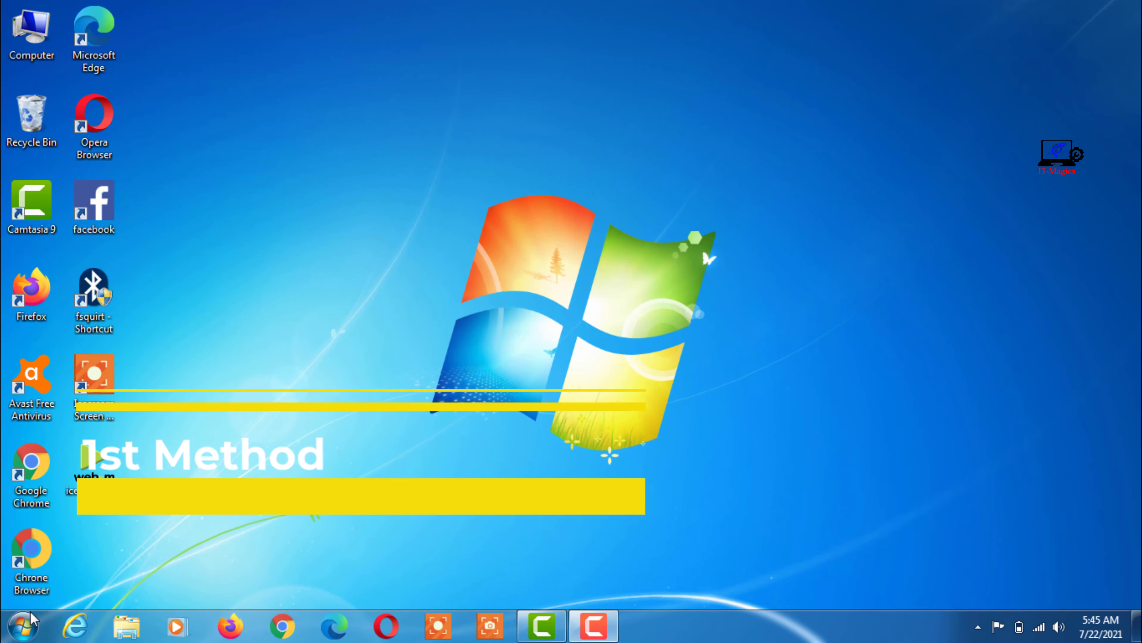
Step: Open Control Panel from Start, switch View by from Small icons to Large icons, and maximize it
{"action": "left_click", "coordinate": [22, 626]}
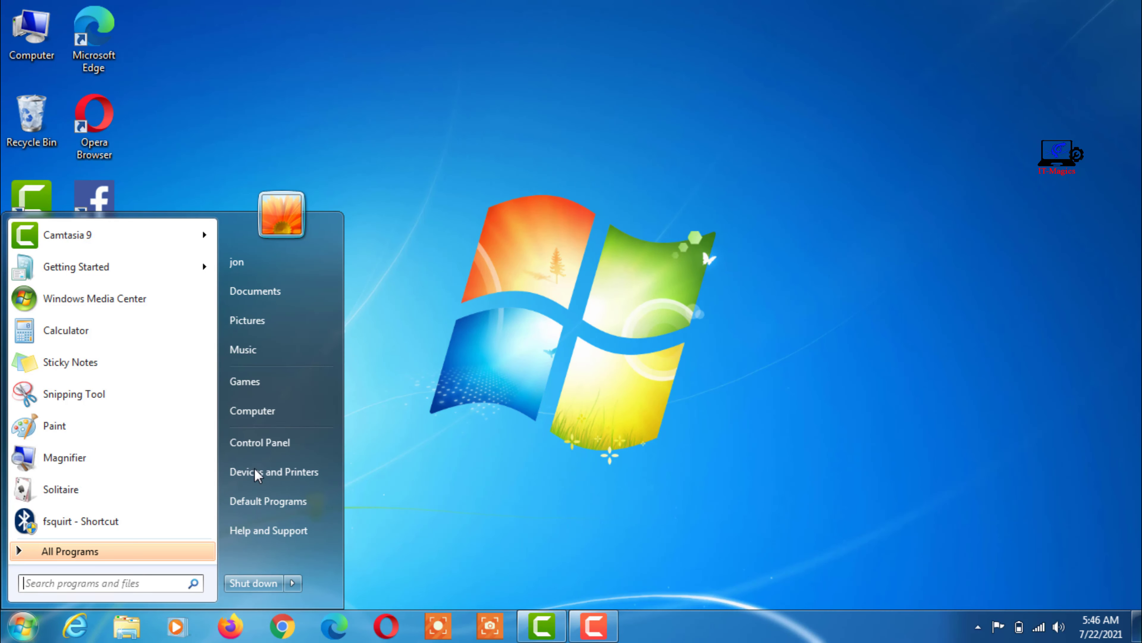
{"action": "left_click", "coordinate": [272, 442]}
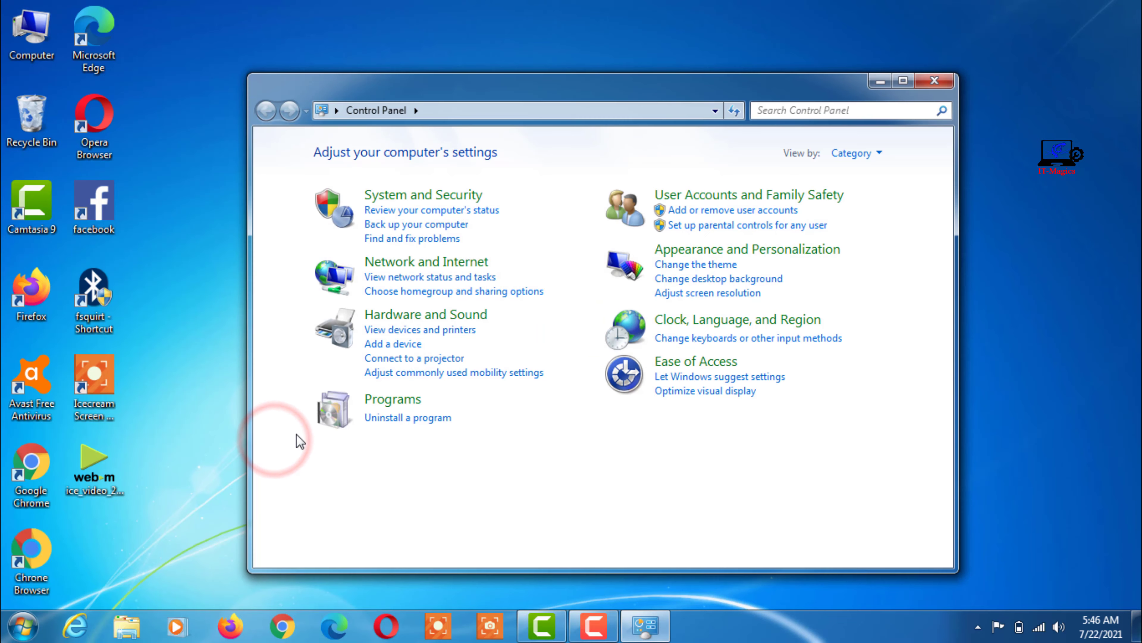
{"action": "left_click", "coordinate": [545, 495]}
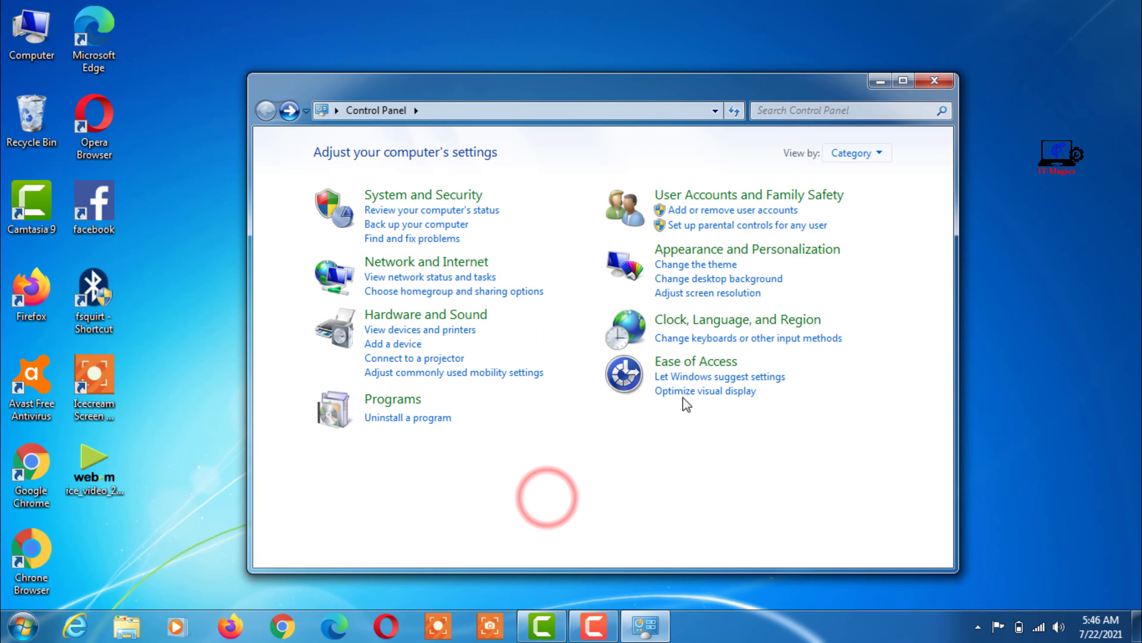
{"action": "left_click", "coordinate": [850, 158]}
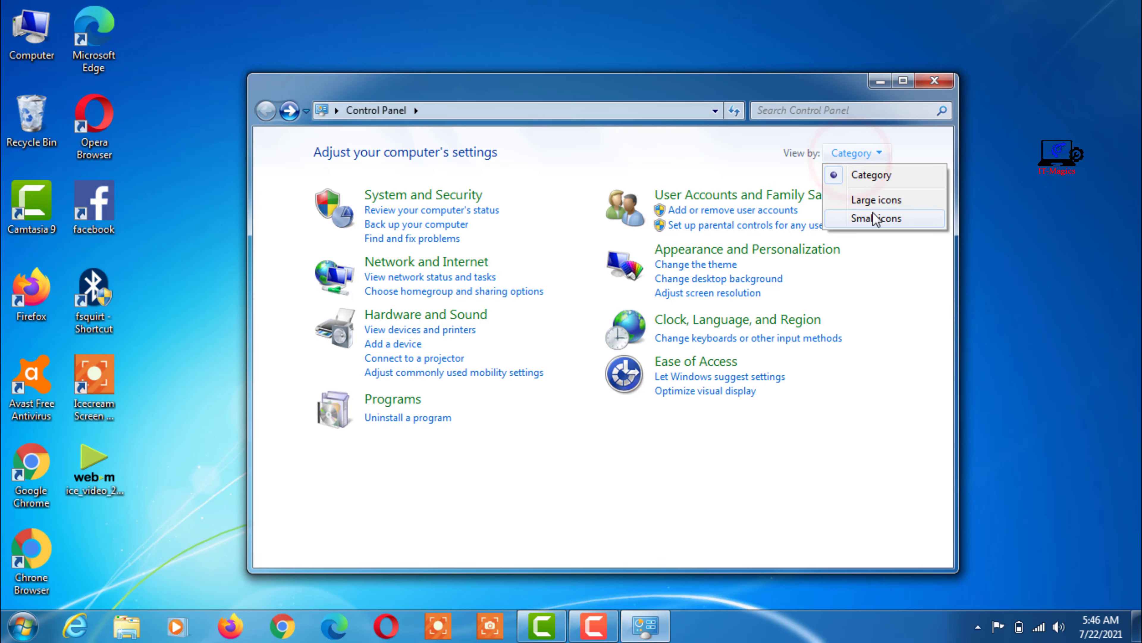
{"action": "left_click", "coordinate": [881, 219]}
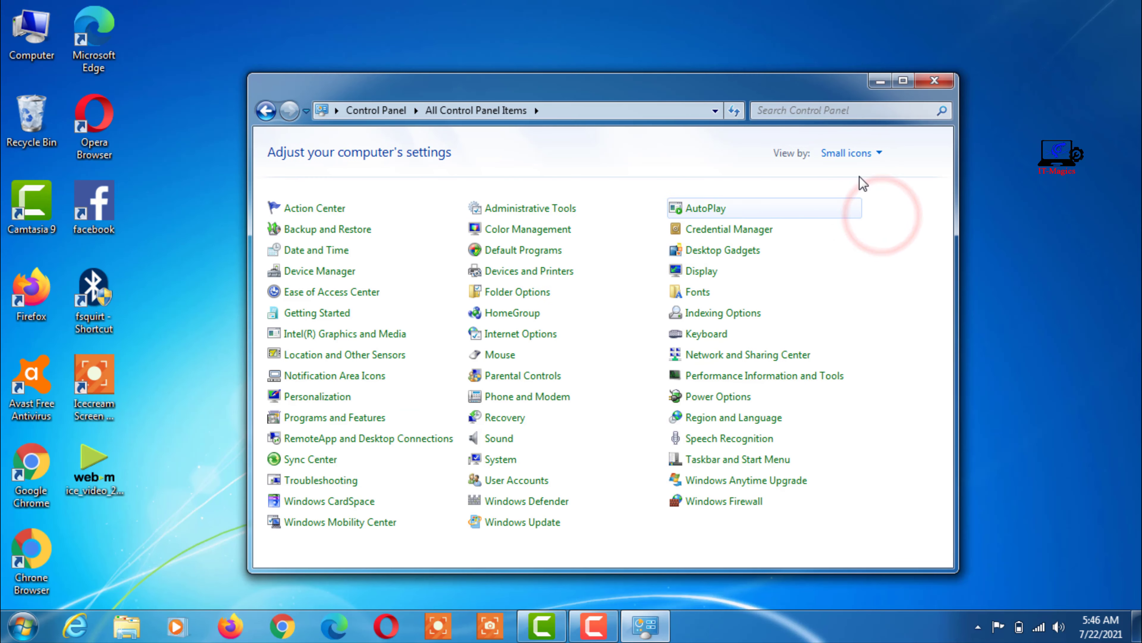
{"action": "left_click", "coordinate": [862, 153]}
{"action": "left_click", "coordinate": [870, 200]}
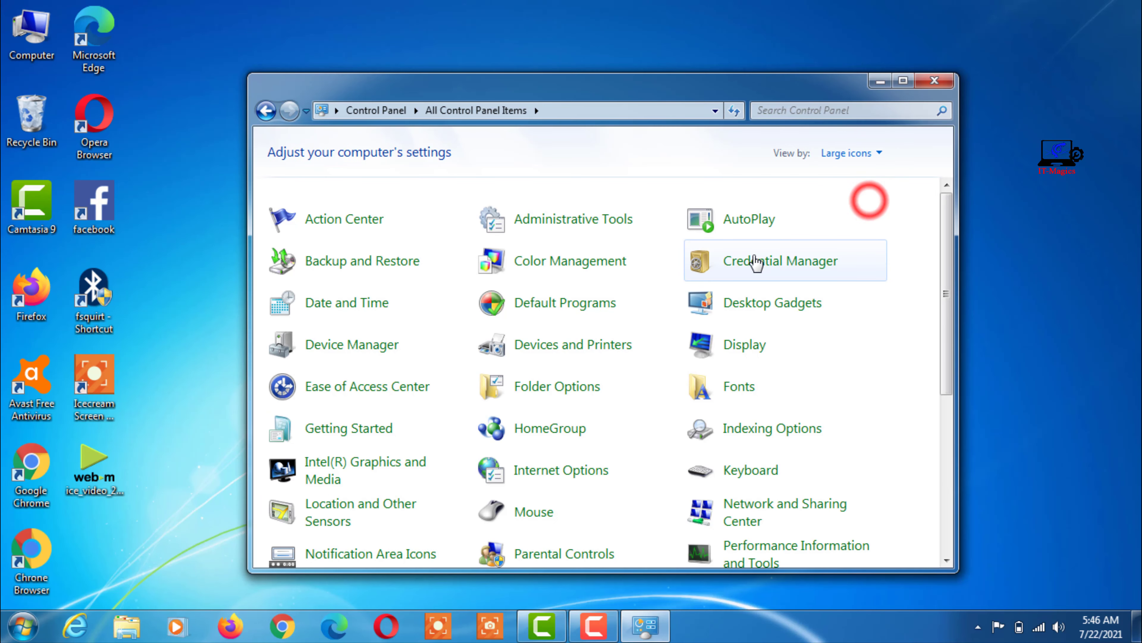
{"action": "left_click", "coordinate": [903, 82]}
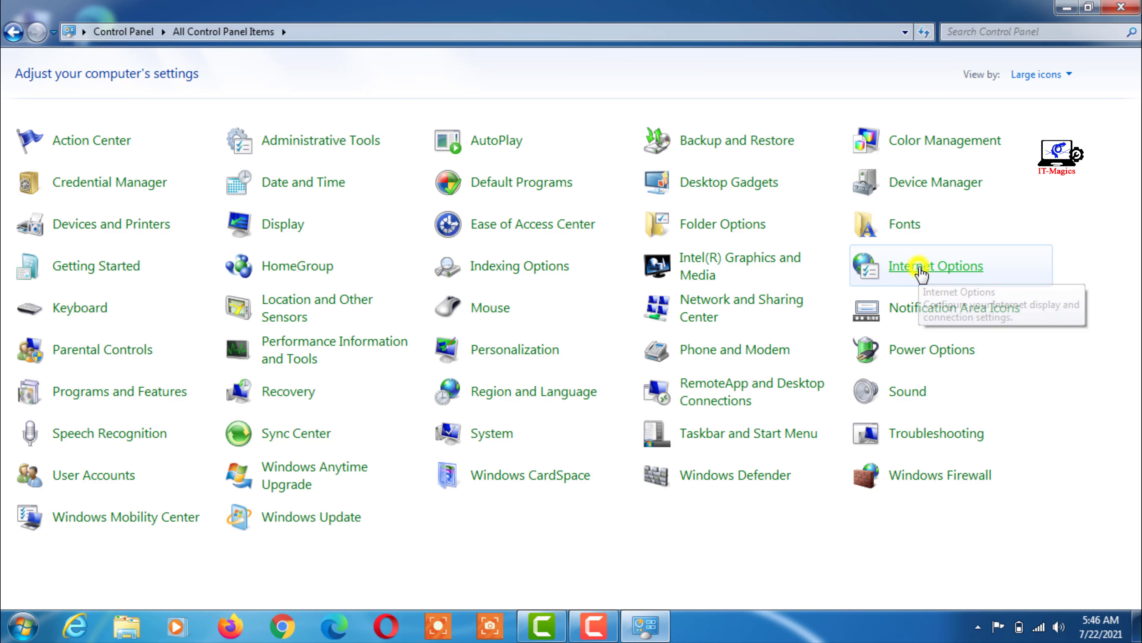
Step: Reset all Internet Explorer settings from the Advanced tab of Internet Options, then close the dialog
{"action": "right_click", "coordinate": [921, 272]}
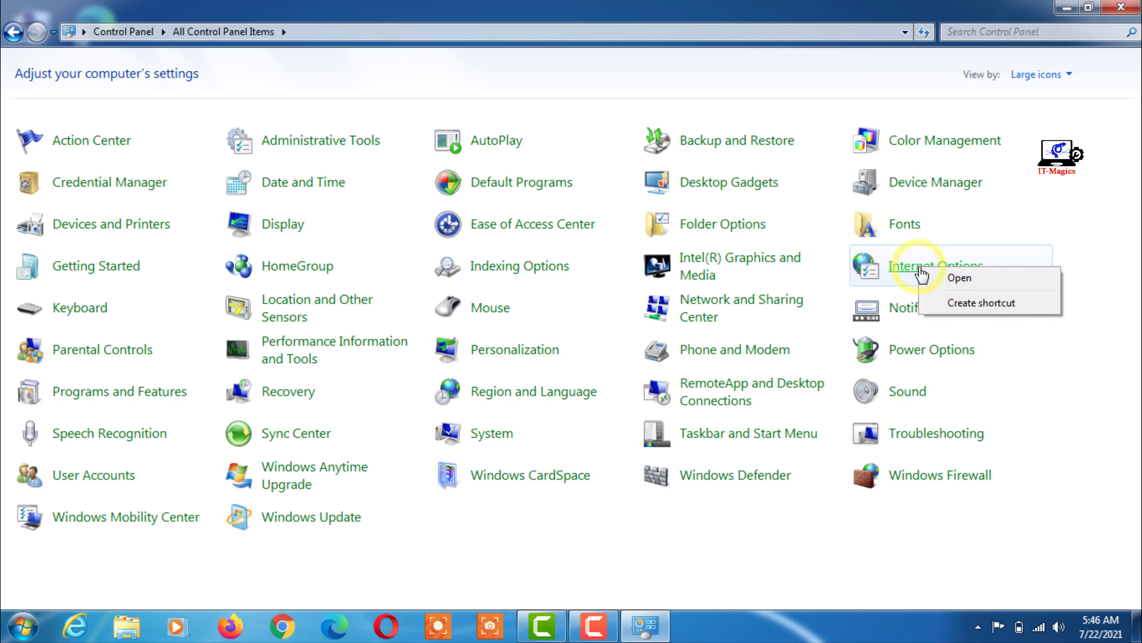
{"action": "left_click", "coordinate": [967, 279]}
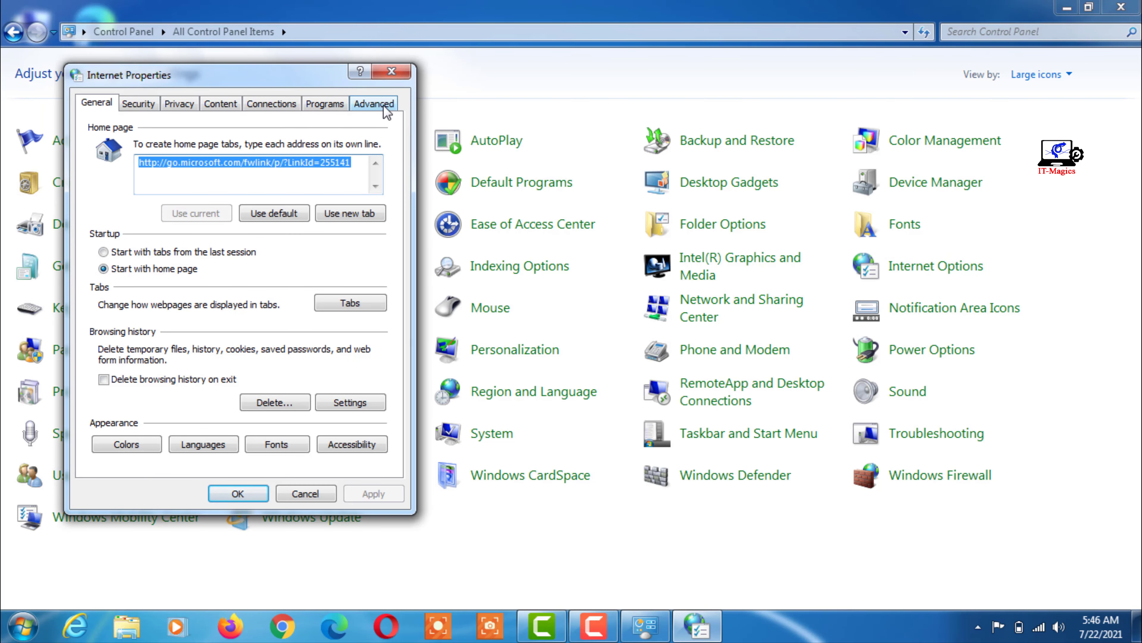
{"action": "left_click", "coordinate": [377, 106]}
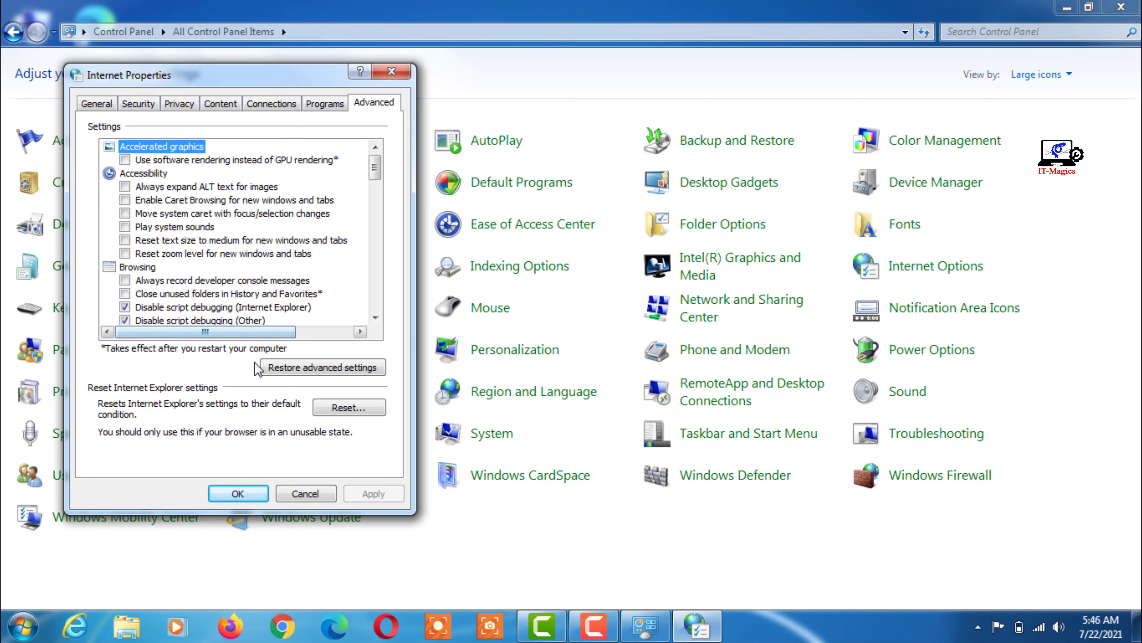
{"action": "left_click", "coordinate": [353, 408]}
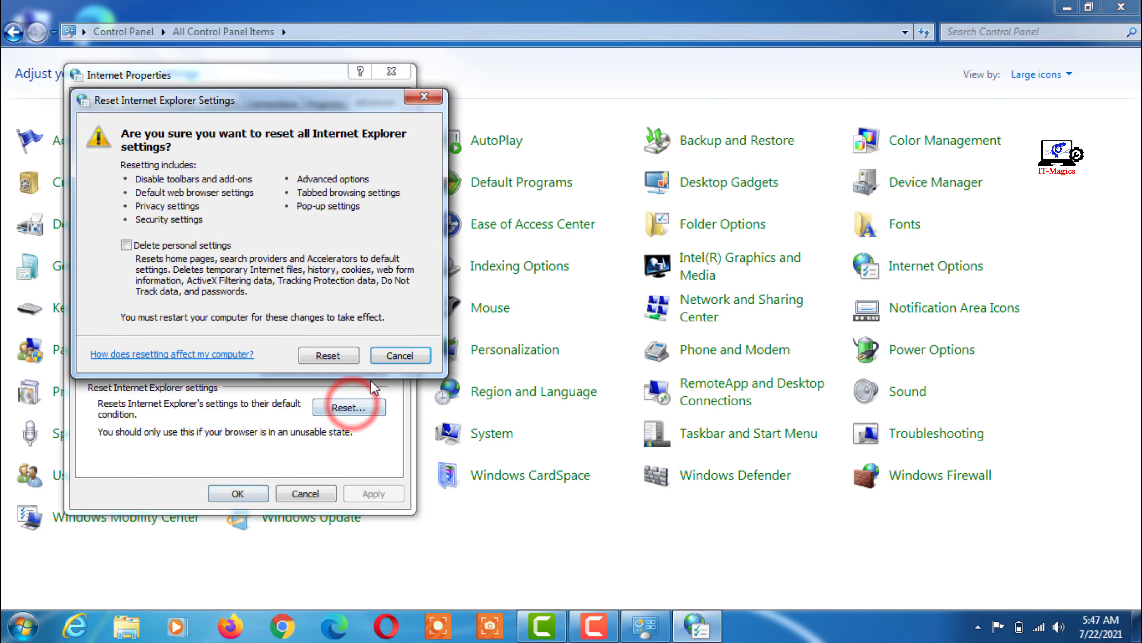
{"action": "left_click", "coordinate": [337, 356]}
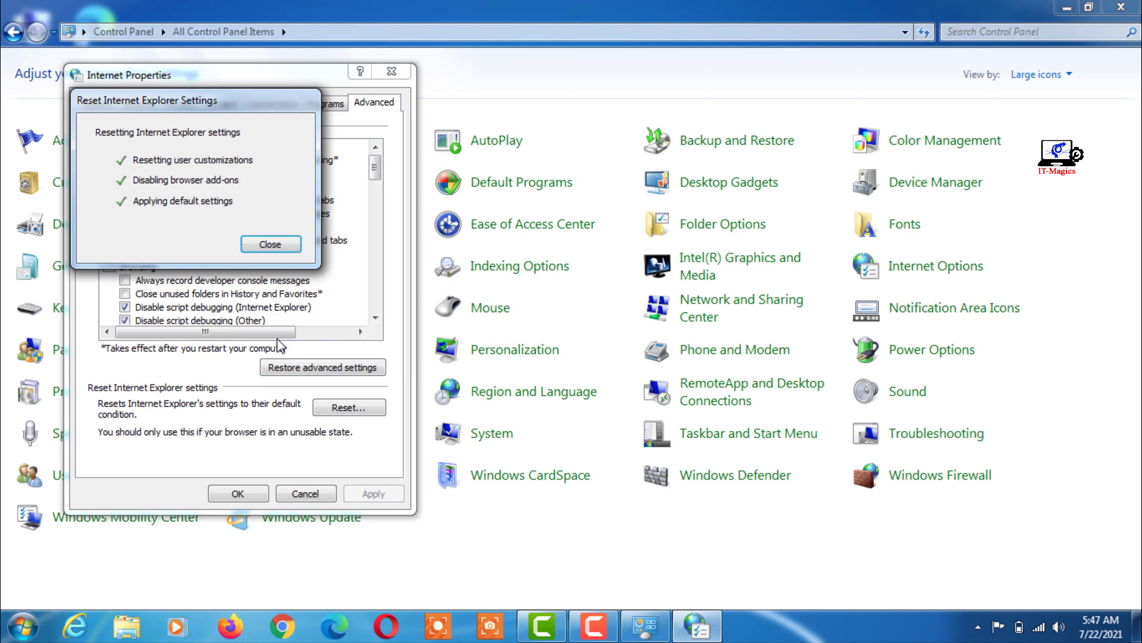
{"action": "left_click", "coordinate": [270, 244]}
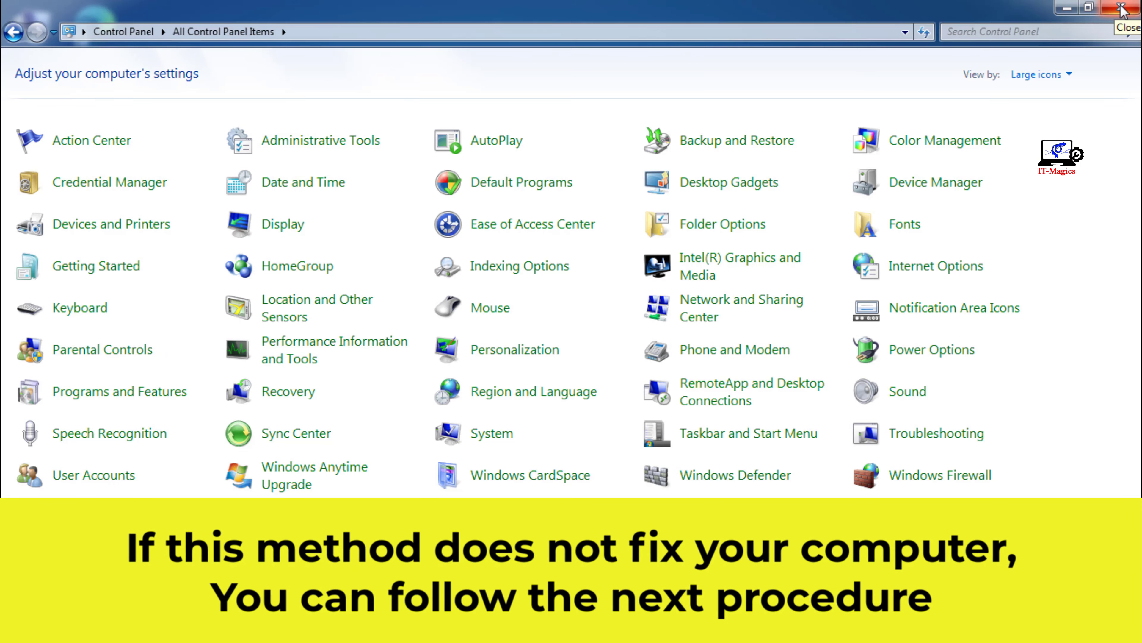
{"action": "left_click", "coordinate": [1122, 8]}
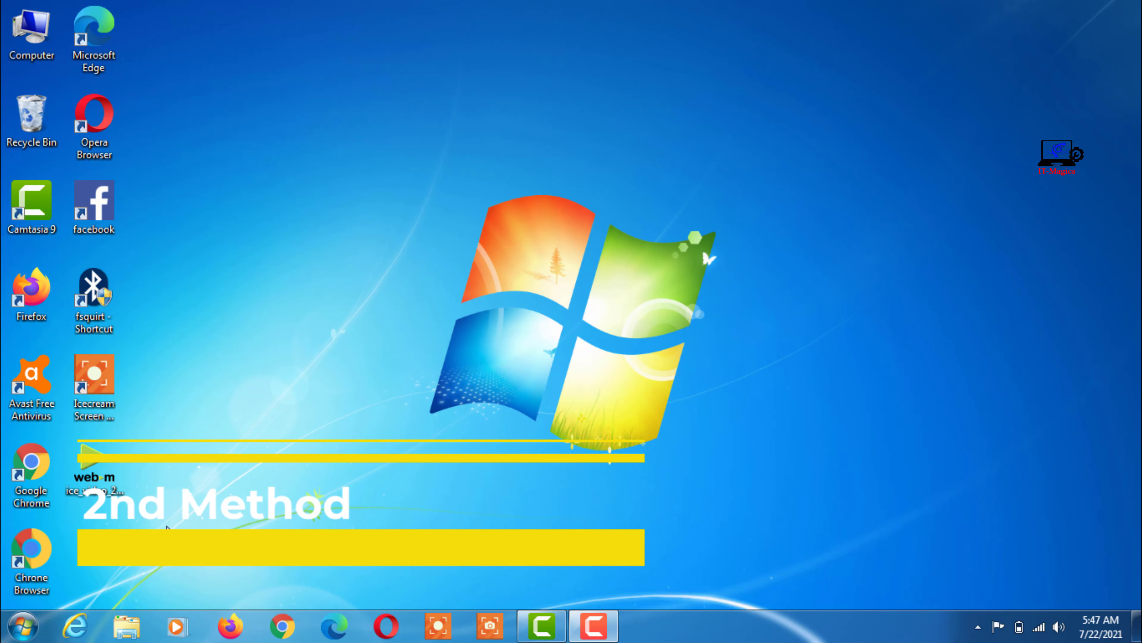
{"action": "left_click", "coordinate": [22, 628]}
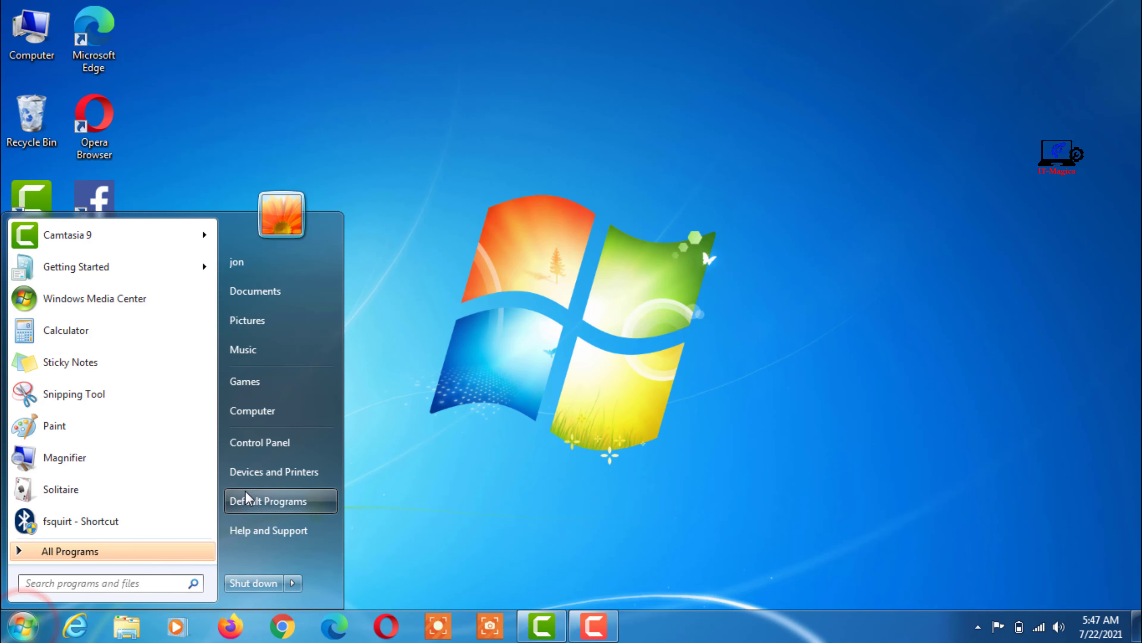
{"action": "left_click", "coordinate": [261, 442]}
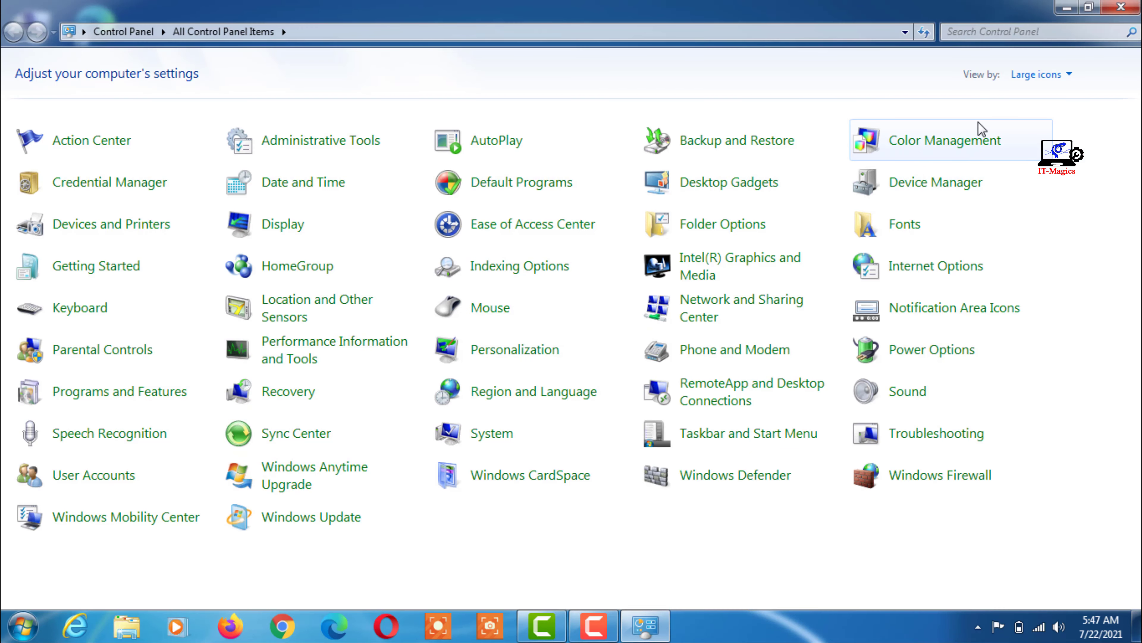
Step: Switch Control Panel to Category view and open the adapter list via Network and Sharing Center
{"action": "left_click", "coordinate": [1020, 74]}
{"action": "left_click", "coordinate": [1037, 97]}
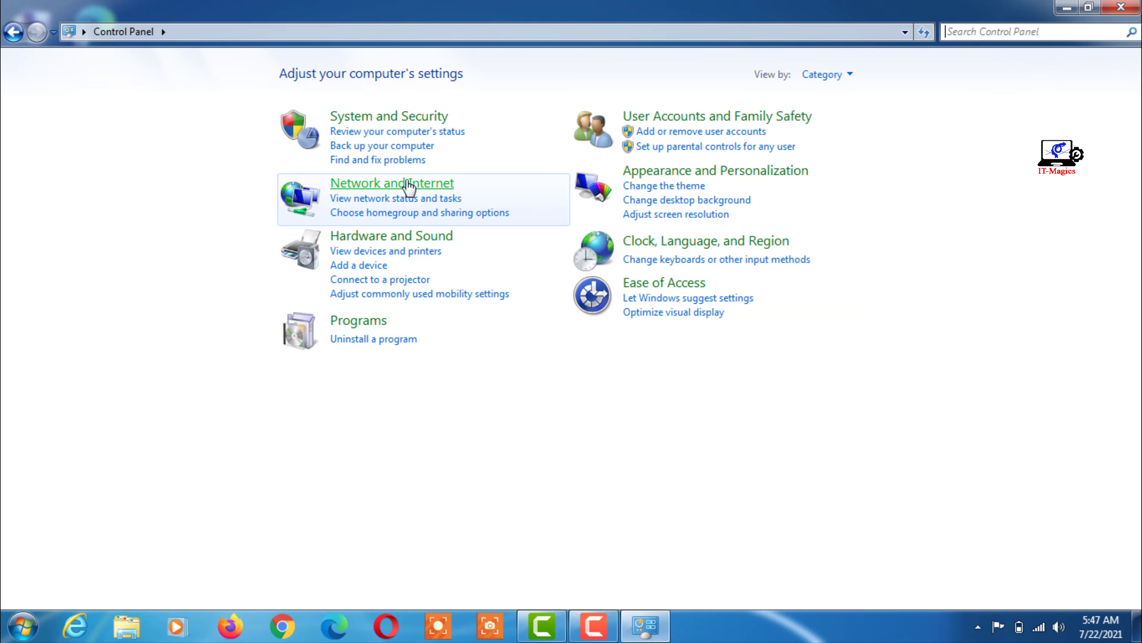
{"action": "left_click", "coordinate": [410, 184]}
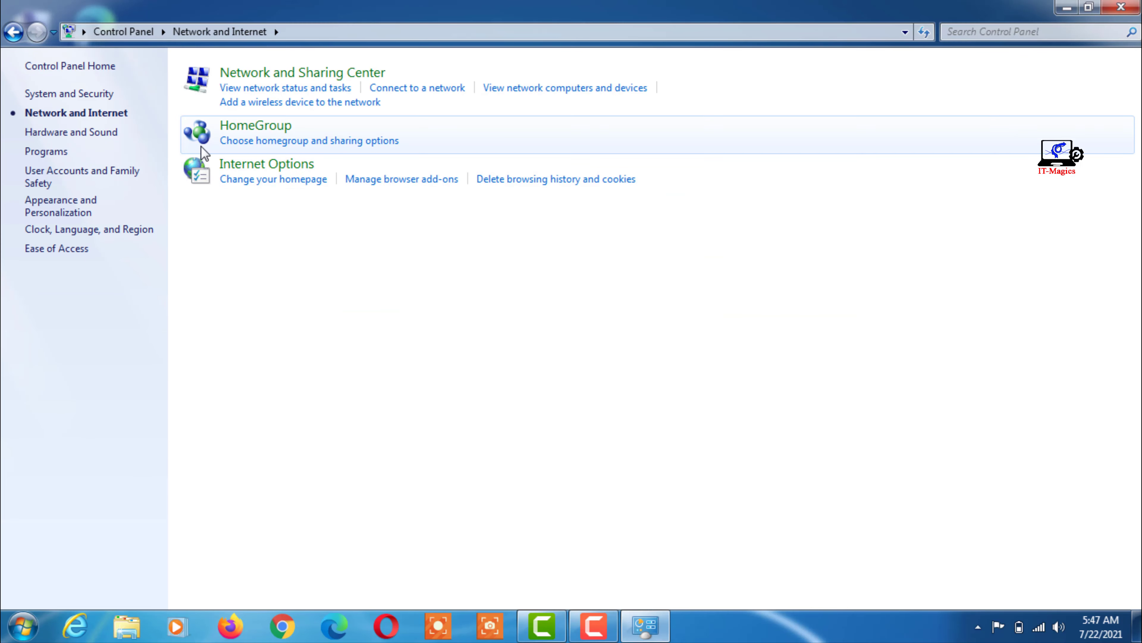
{"action": "left_click", "coordinate": [315, 74]}
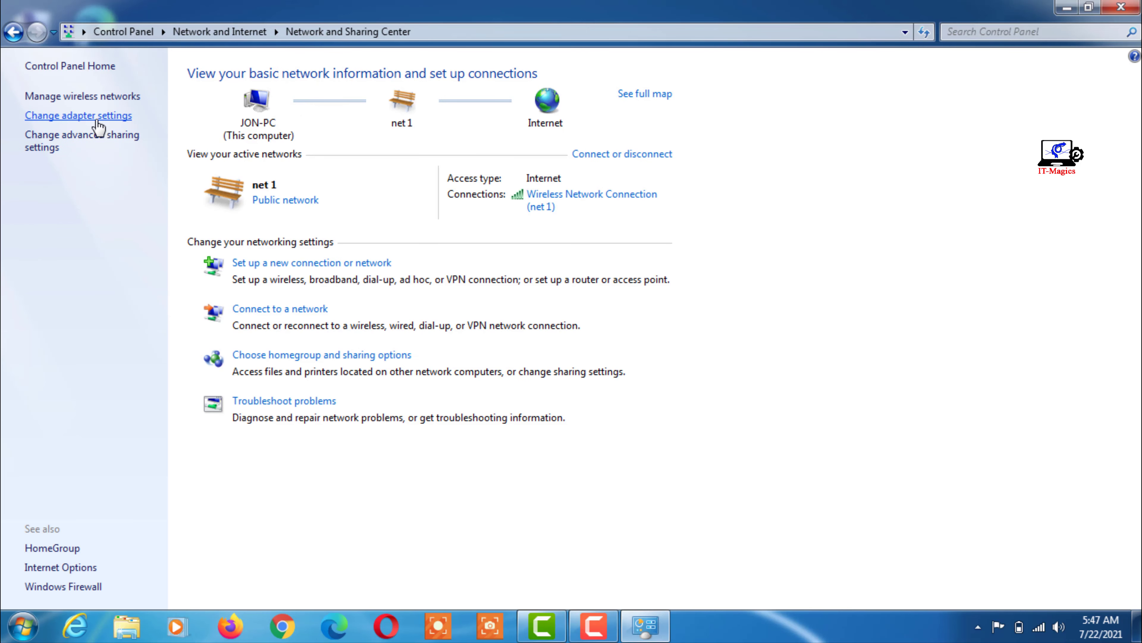
{"action": "left_click", "coordinate": [75, 117]}
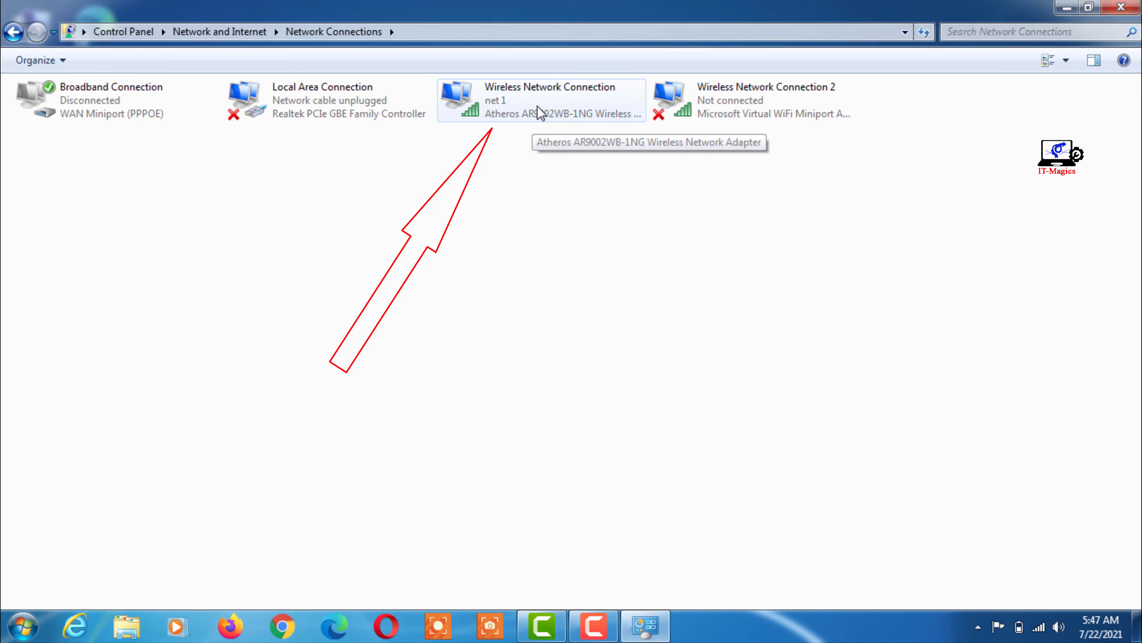
Step: Select the net 1 Wireless Network Connection, restore the window down, and move it right
{"action": "left_click", "coordinate": [538, 114]}
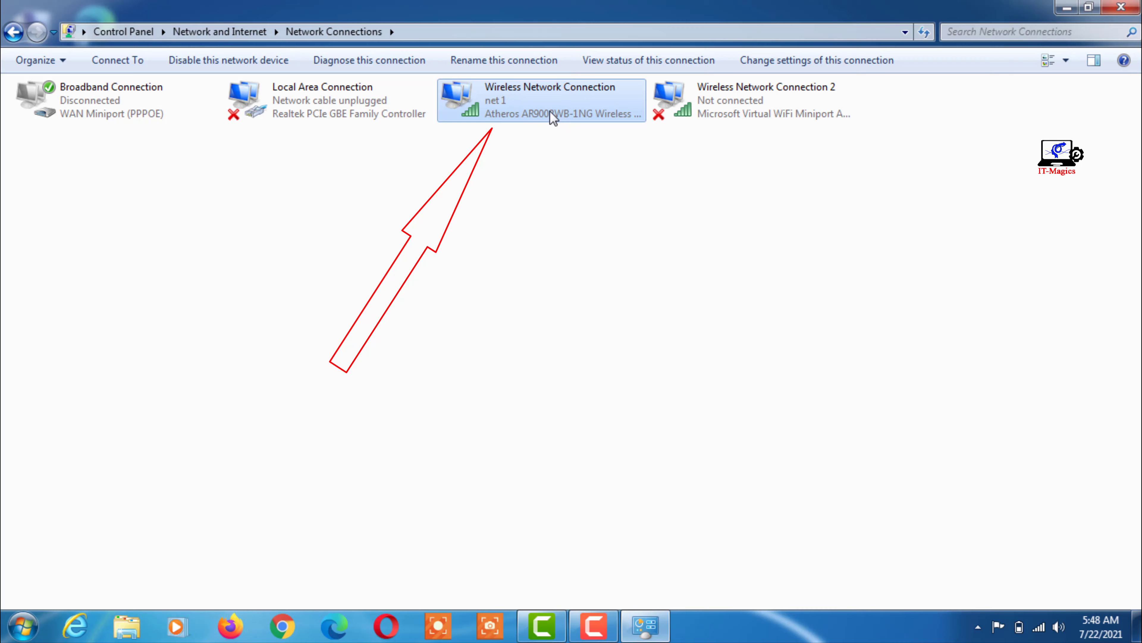
{"action": "left_click", "coordinate": [1088, 6]}
{"action": "left_click_drag", "start_coordinate": [575, 84], "coordinate": [746, 66]}
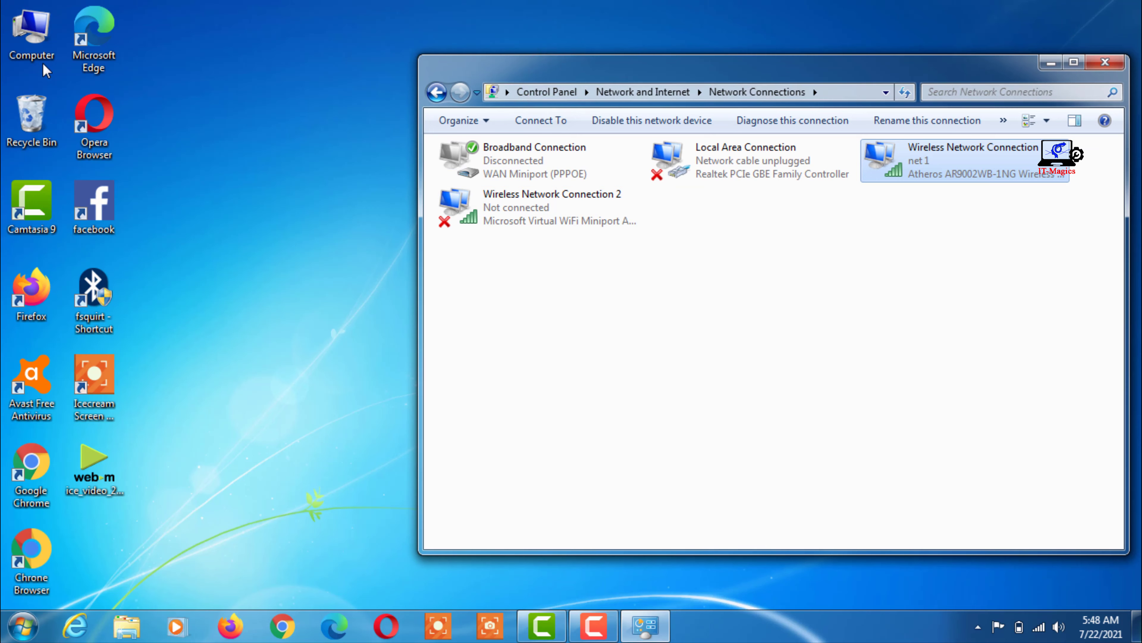
Step: Open Device Manager through the desktop Computer icon's Properties
{"action": "left_click", "coordinate": [42, 52]}
{"action": "right_click", "coordinate": [42, 53]}
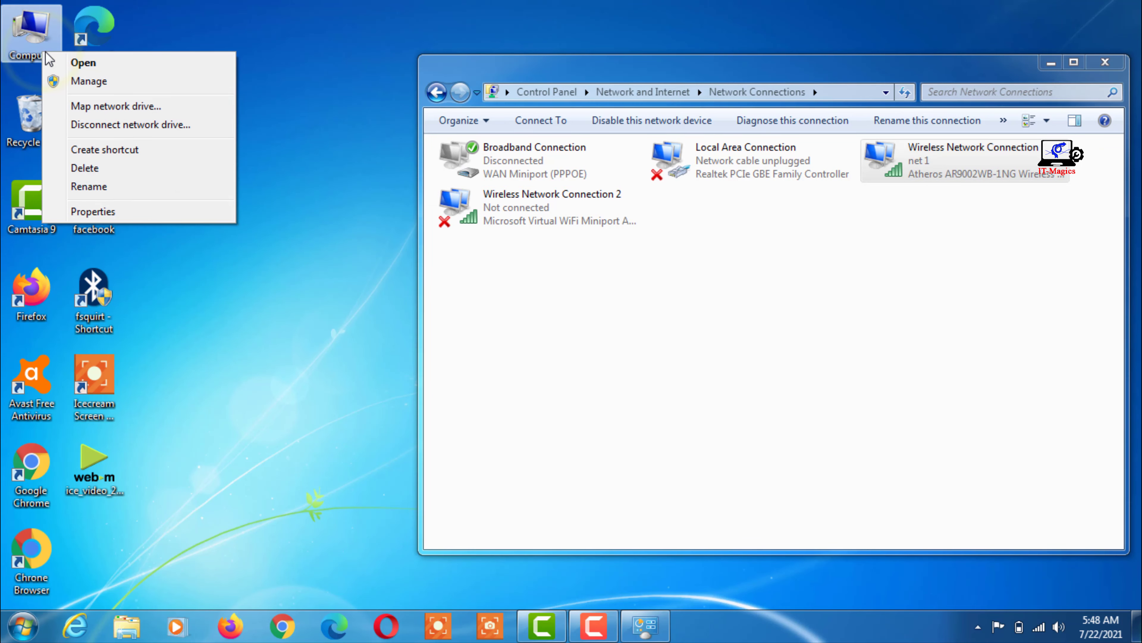
{"action": "left_click", "coordinate": [103, 215]}
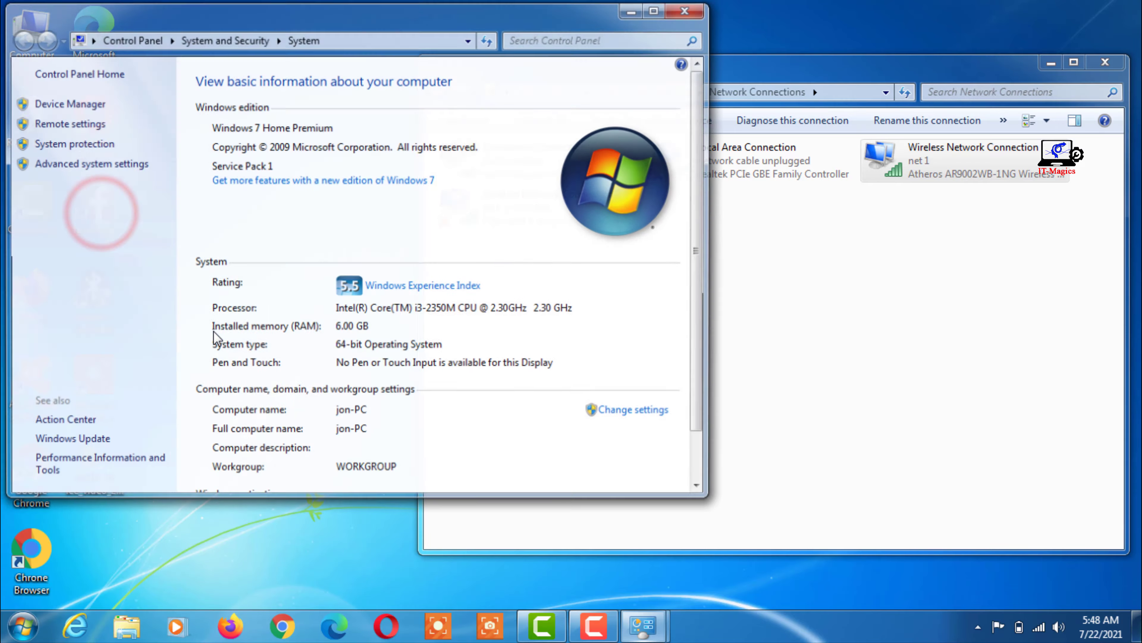
{"action": "left_click", "coordinate": [67, 105]}
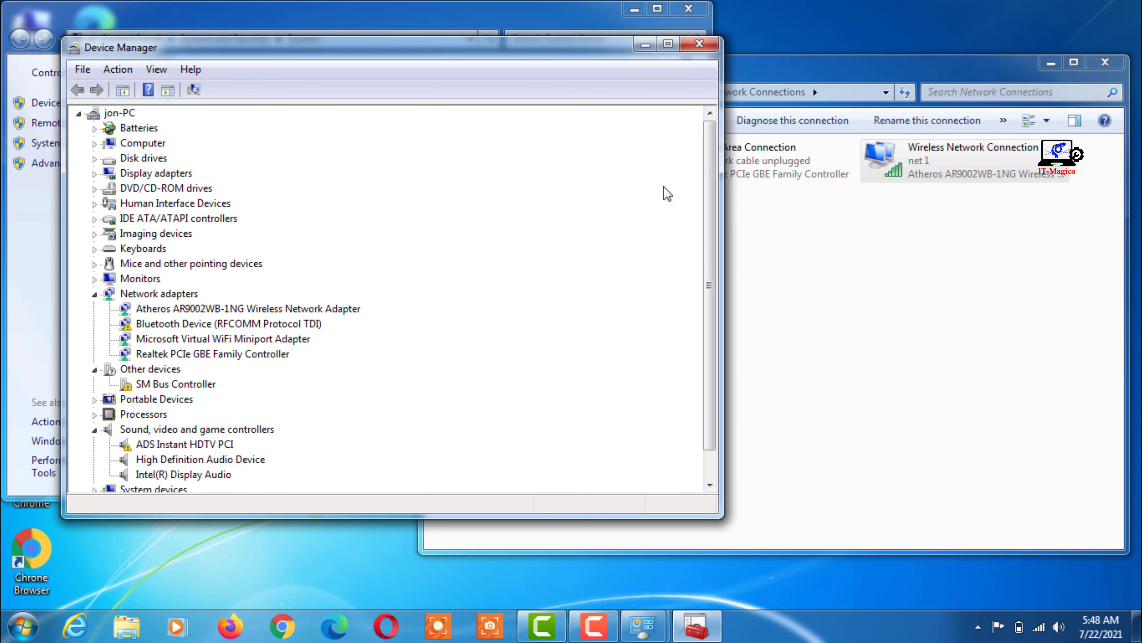
Step: Expand Network adapters and select the Atheros wireless adapter, comparing it with Network Connections
{"action": "left_click", "coordinate": [823, 303]}
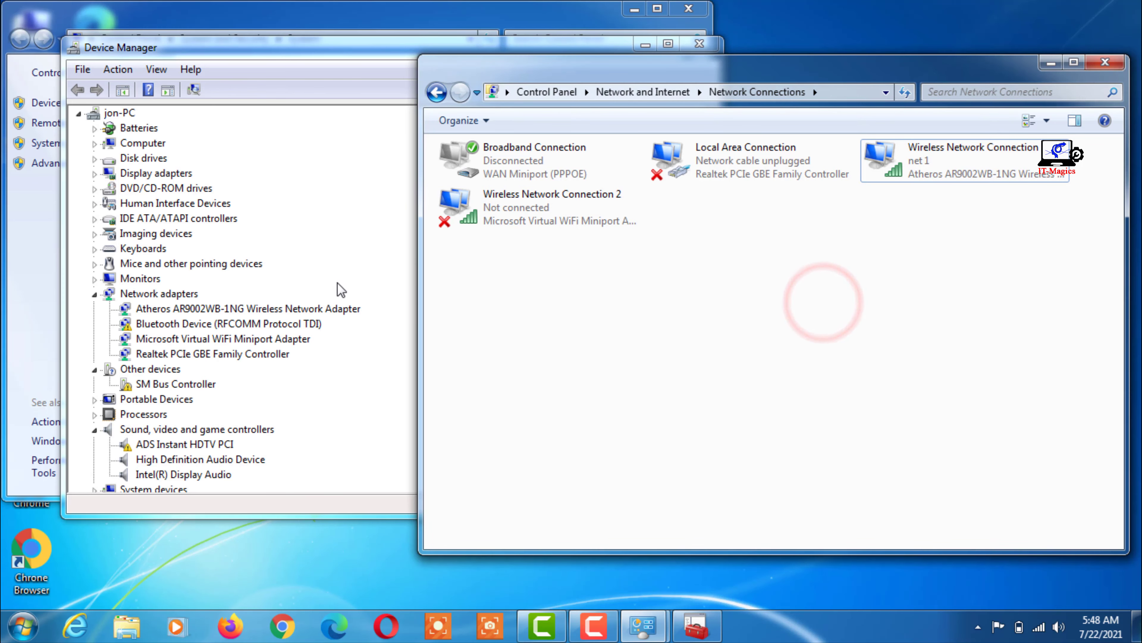
{"action": "left_click", "coordinate": [95, 294]}
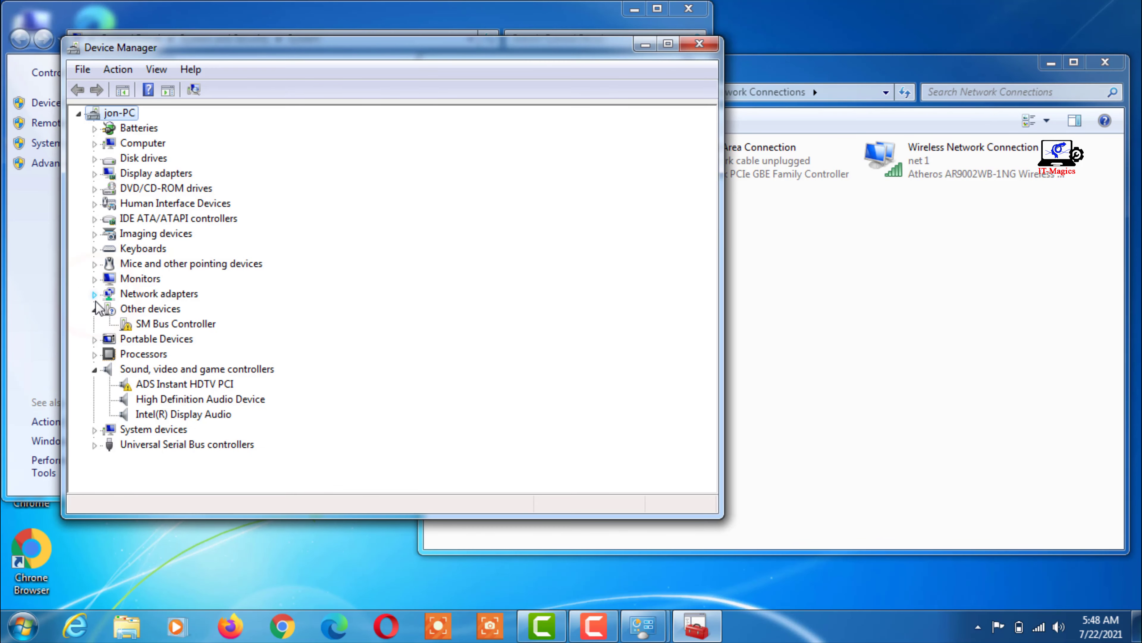
{"action": "left_click", "coordinate": [95, 296]}
{"action": "left_click", "coordinate": [211, 307]}
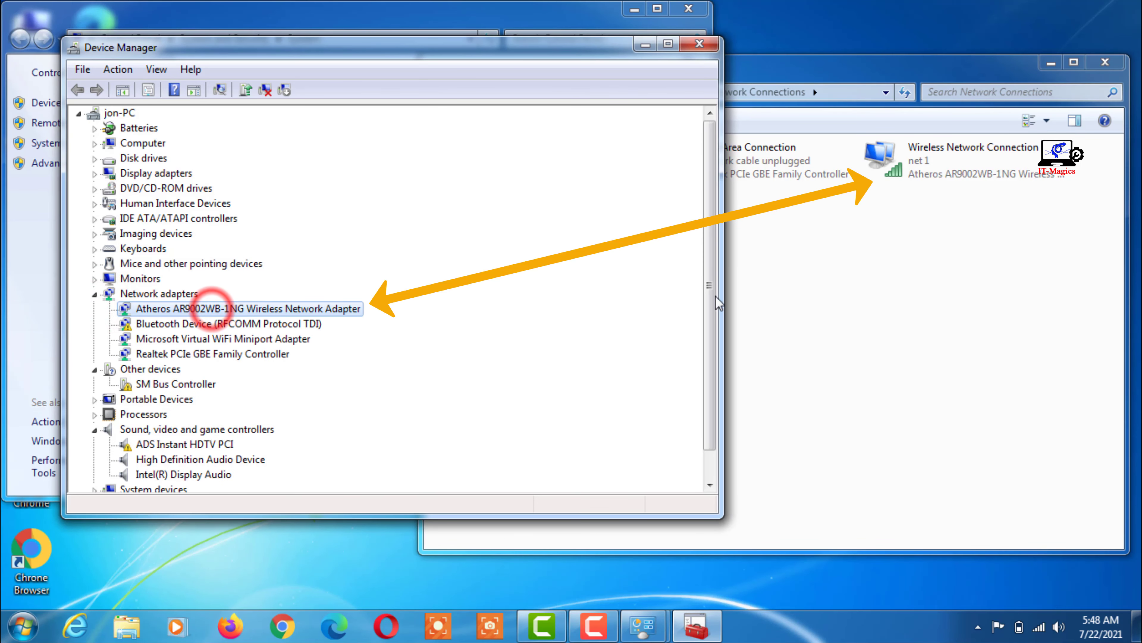
{"action": "left_click", "coordinate": [869, 306]}
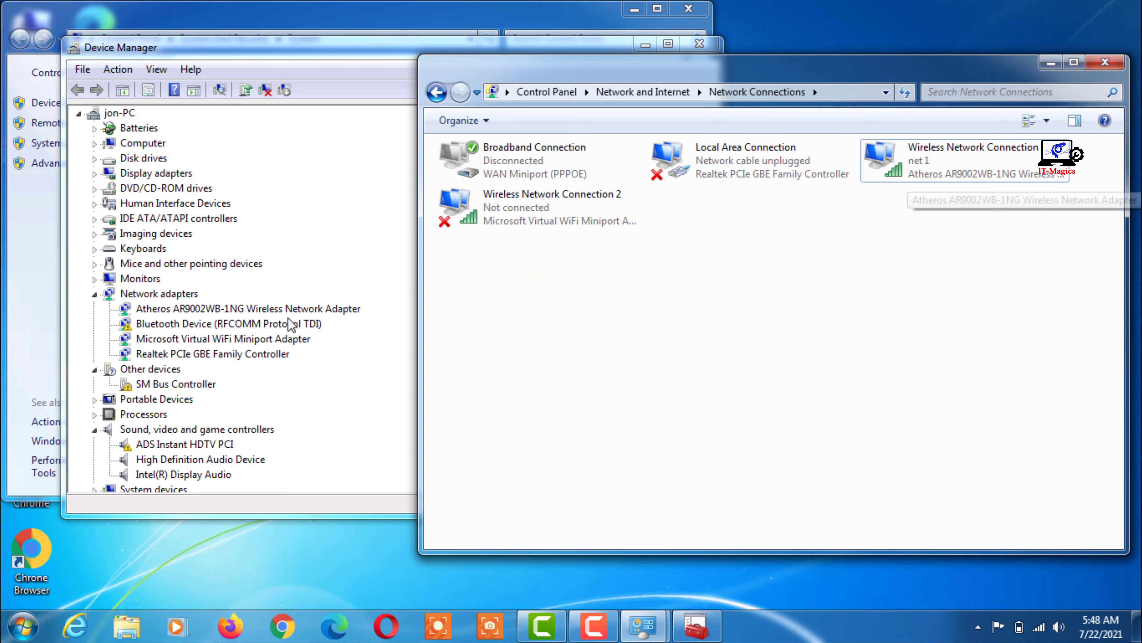
Step: Uninstall the Atheros AR9002WB-1NG adapter, then scan for hardware changes to reinstall it
{"action": "left_click", "coordinate": [277, 313]}
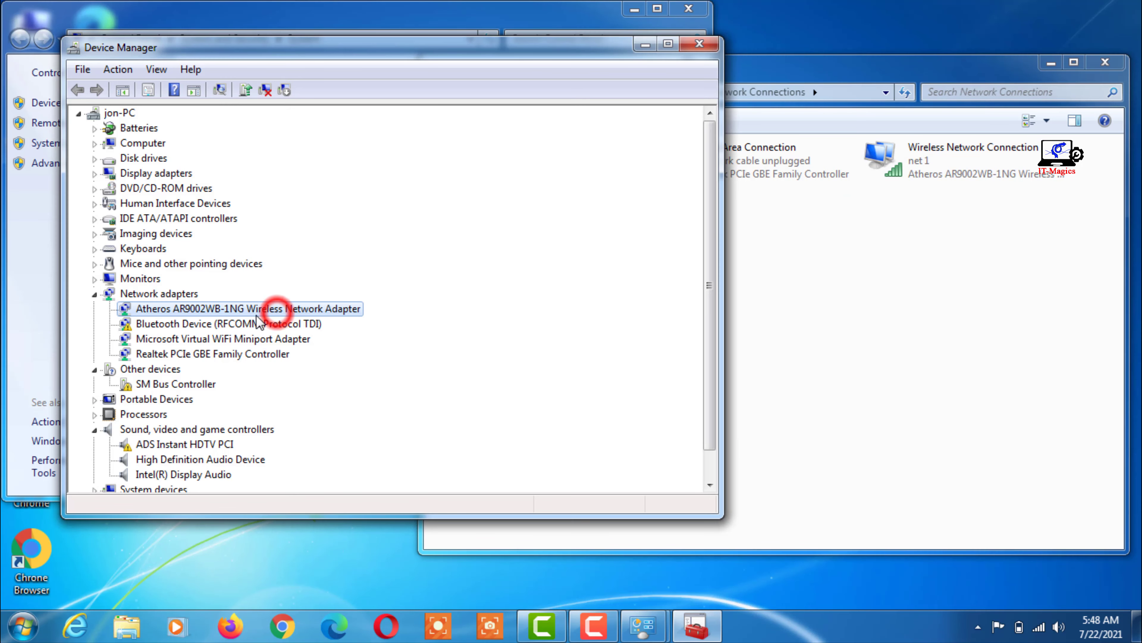
{"action": "right_click", "coordinate": [240, 311]}
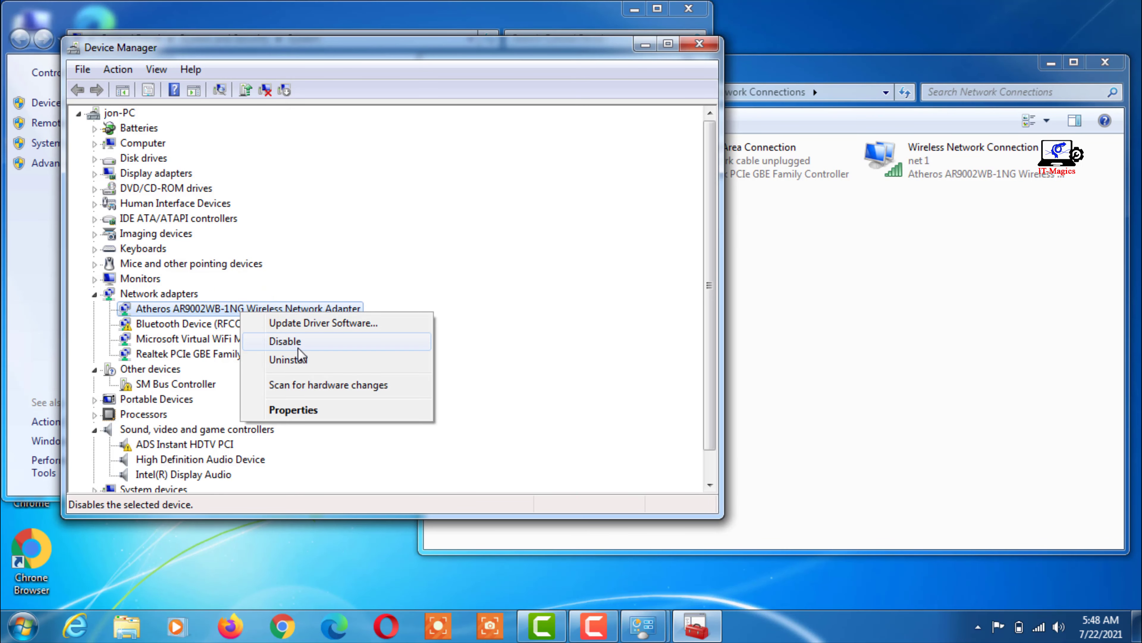
{"action": "left_click", "coordinate": [293, 359]}
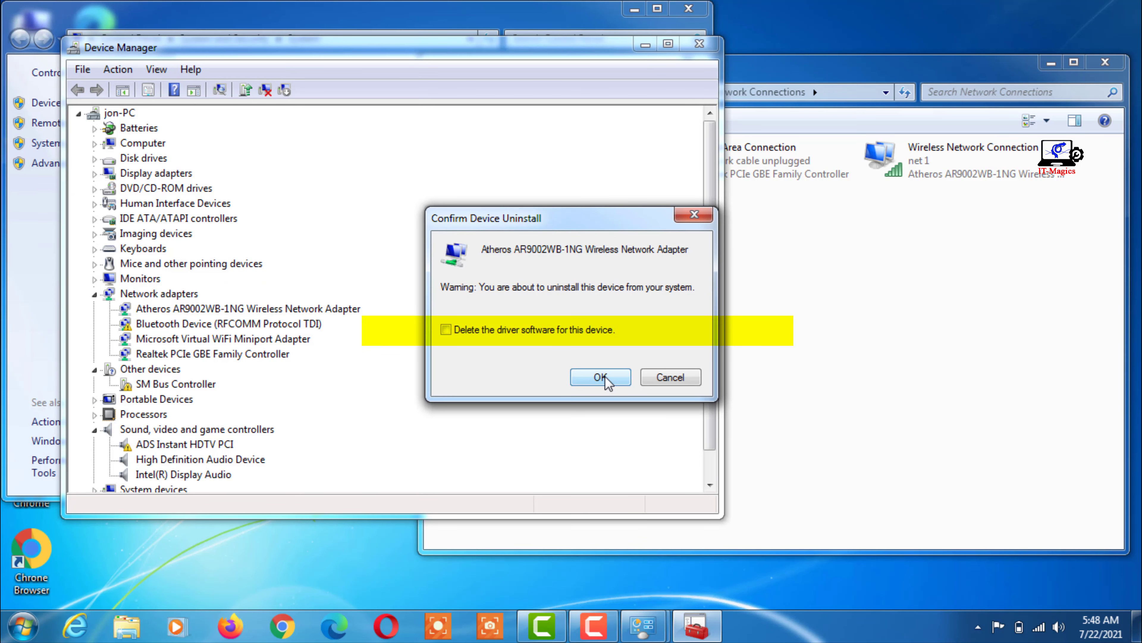
{"action": "left_click", "coordinate": [601, 377]}
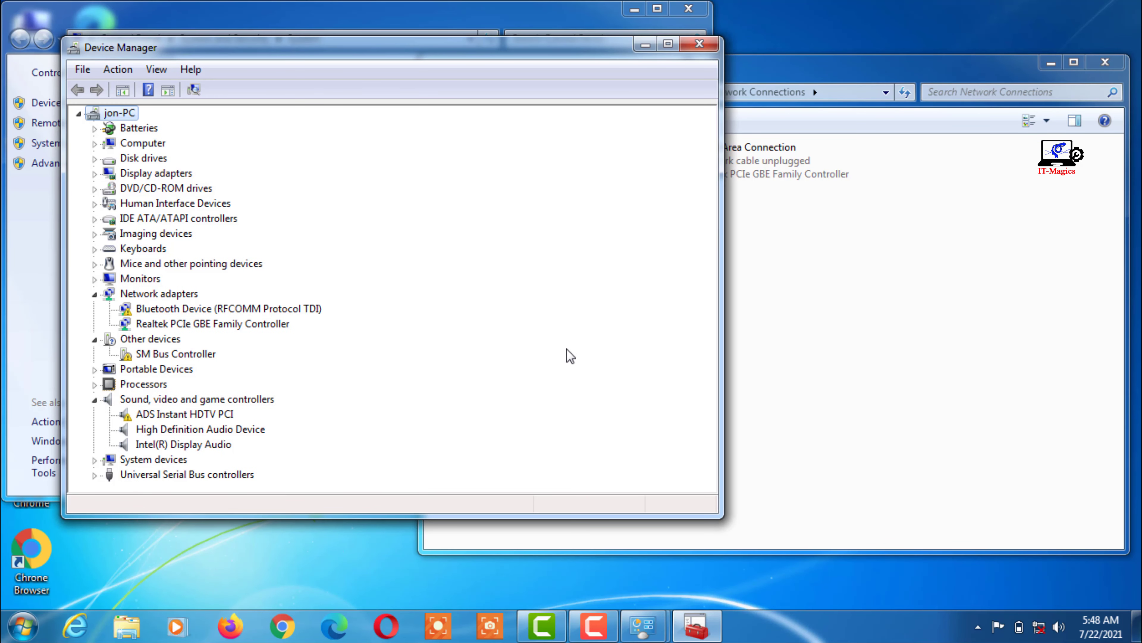
{"action": "left_click", "coordinate": [193, 90]}
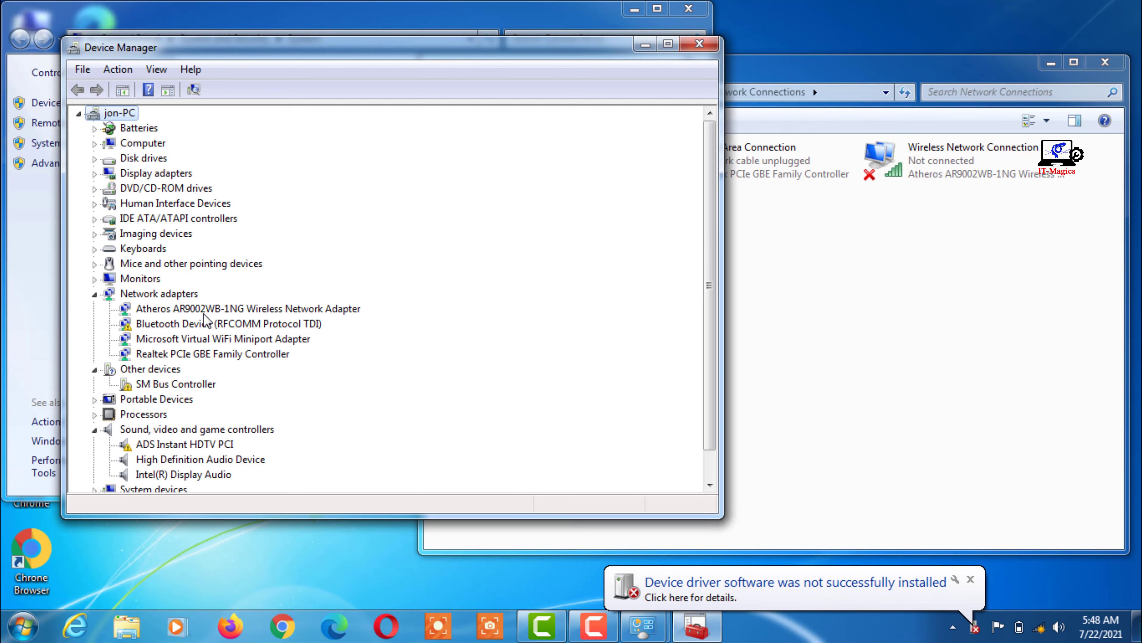
Step: Connect to net 1 from the tray network list with its security key and confirm Internet access
{"action": "left_click", "coordinate": [1041, 630]}
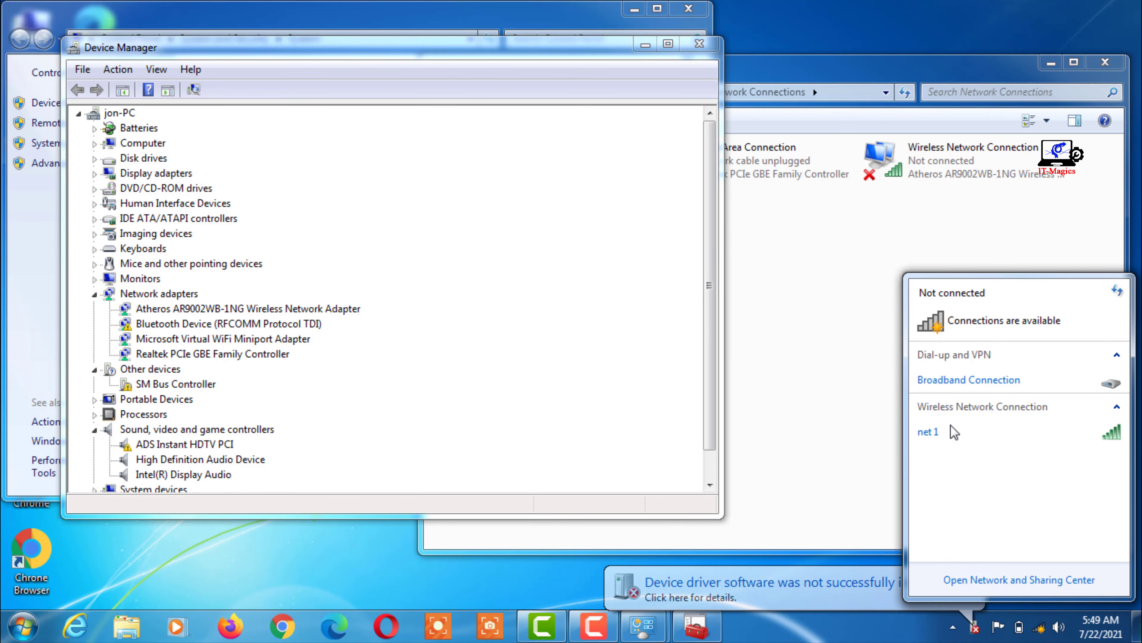
{"action": "left_click", "coordinate": [1026, 427]}
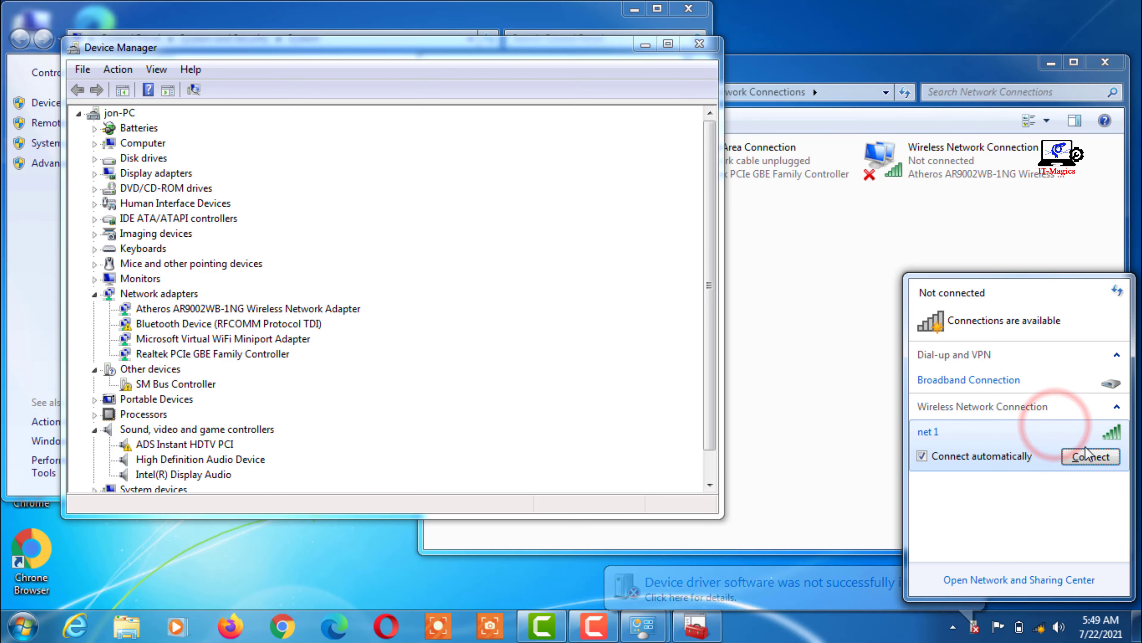
{"action": "left_click", "coordinate": [1087, 457]}
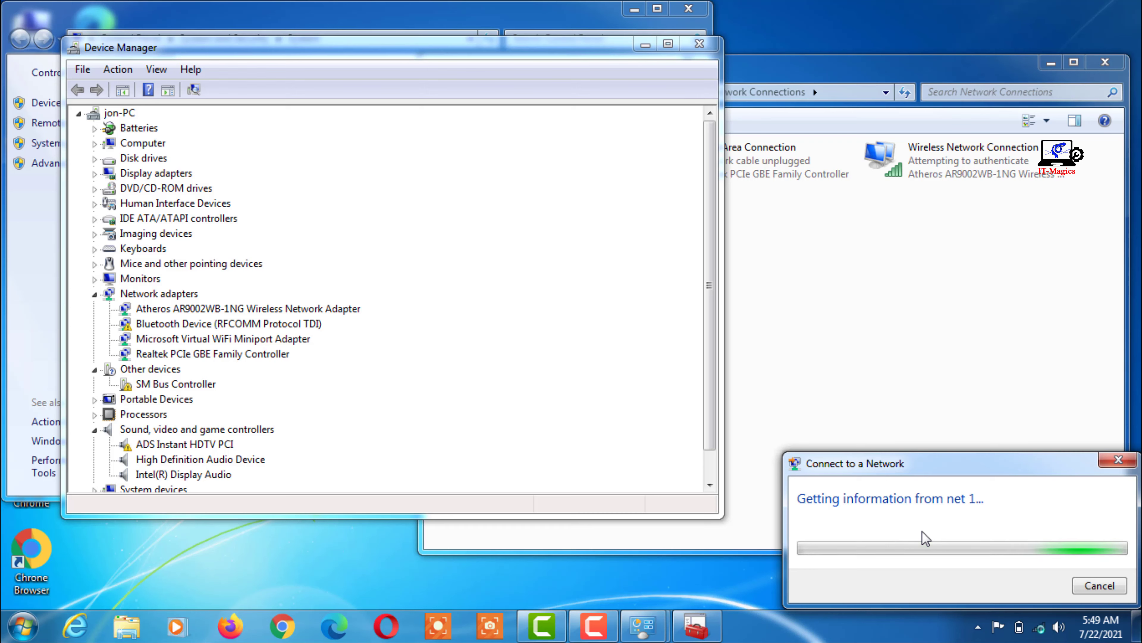
{"action": "left_click", "coordinate": [936, 494]}
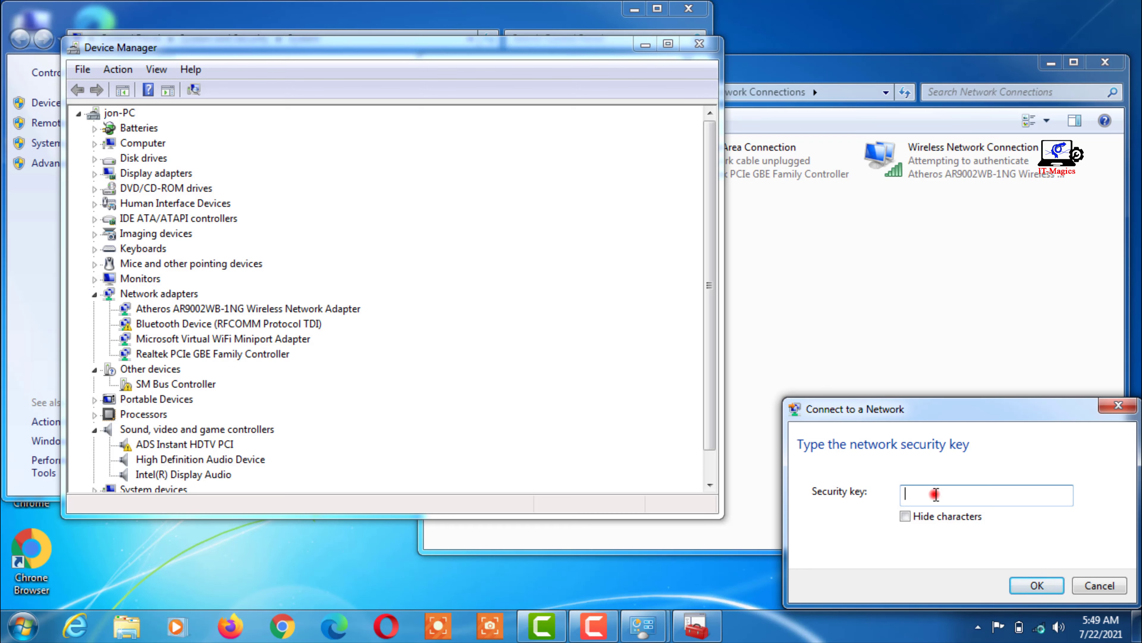
{"action": "type", "text": "12345678"}
{"action": "left_click", "coordinate": [1038, 585]}
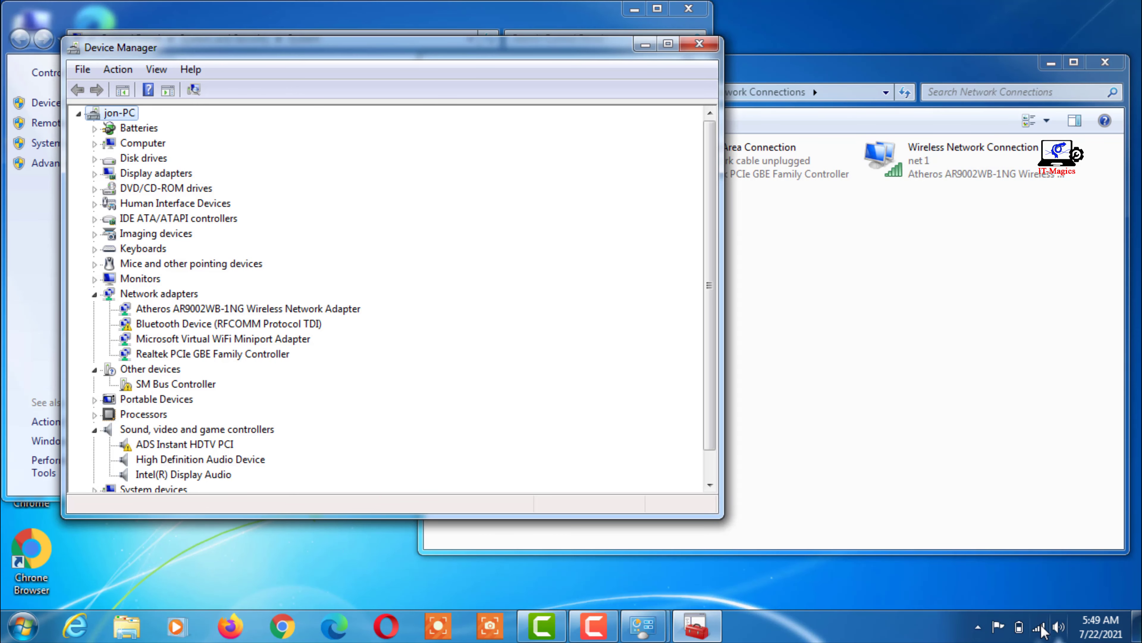
{"action": "left_click", "coordinate": [1039, 627]}
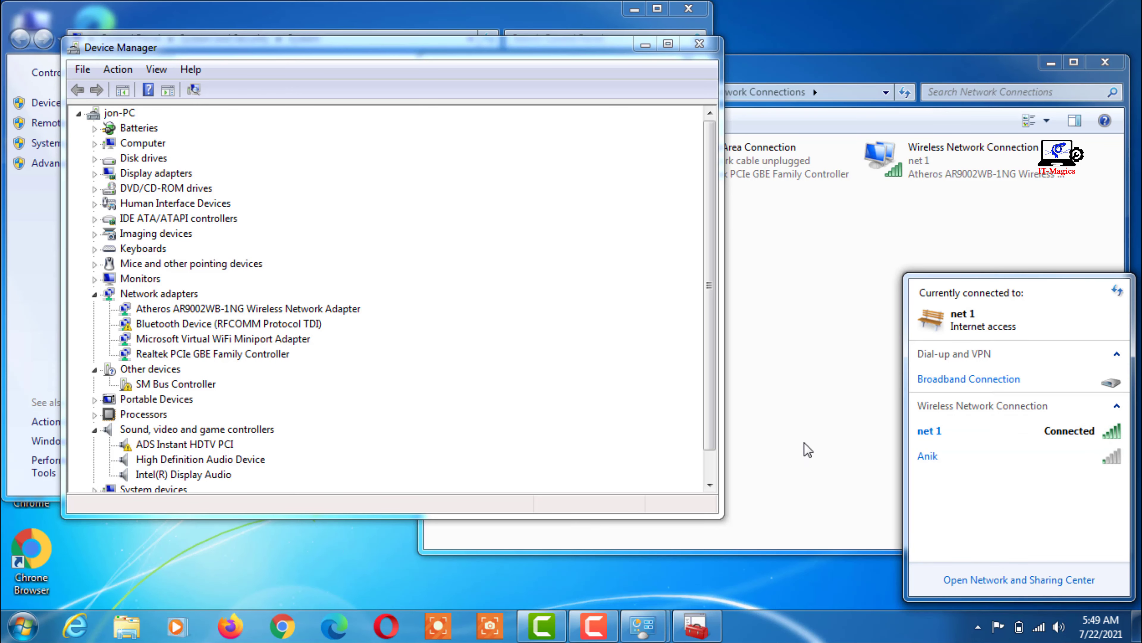